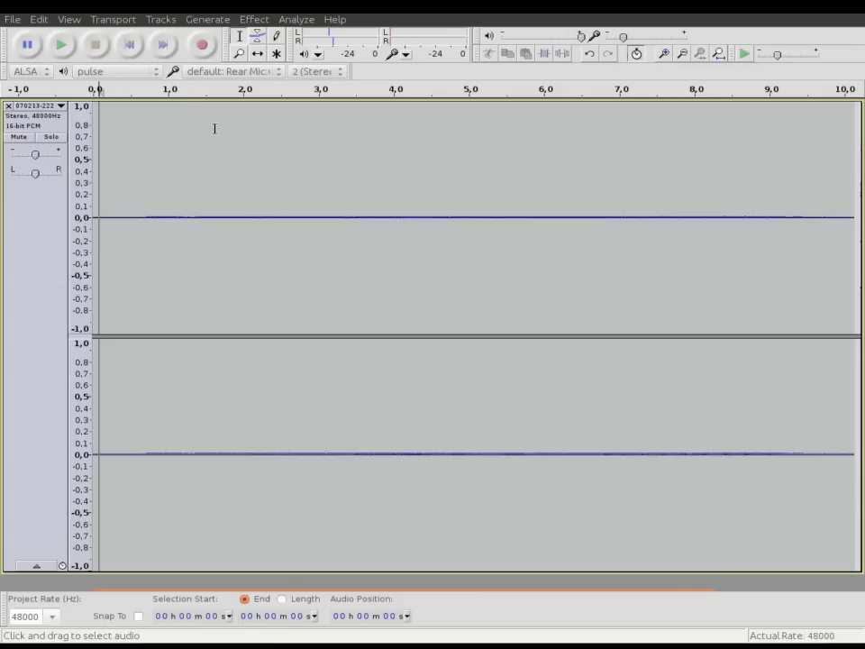
Play the original recording, and amplify the entire track by 33.8 dB to a peak amplitude of 0.0 dB.
click(68, 45)
key(ctrl+a)
click(256, 19)
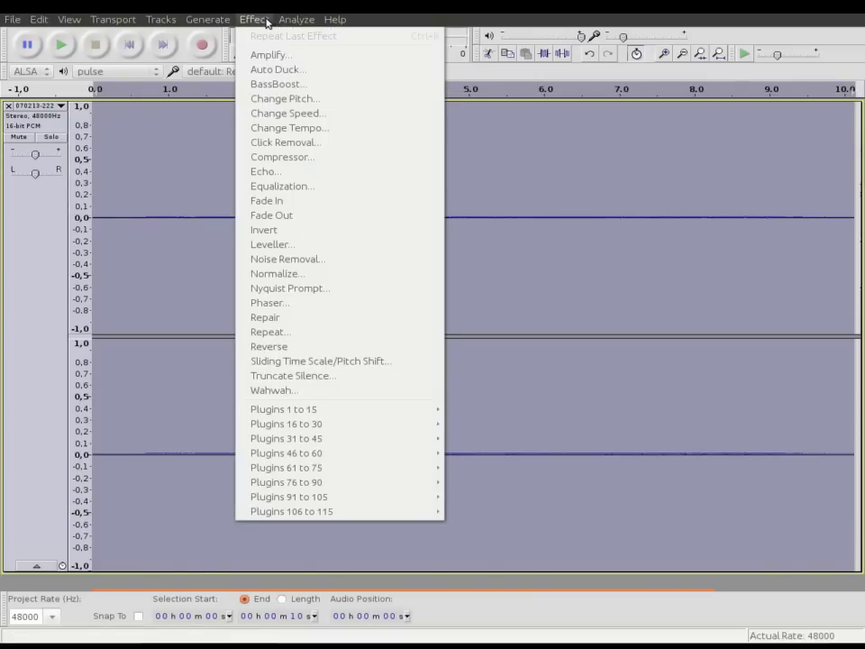
click(269, 56)
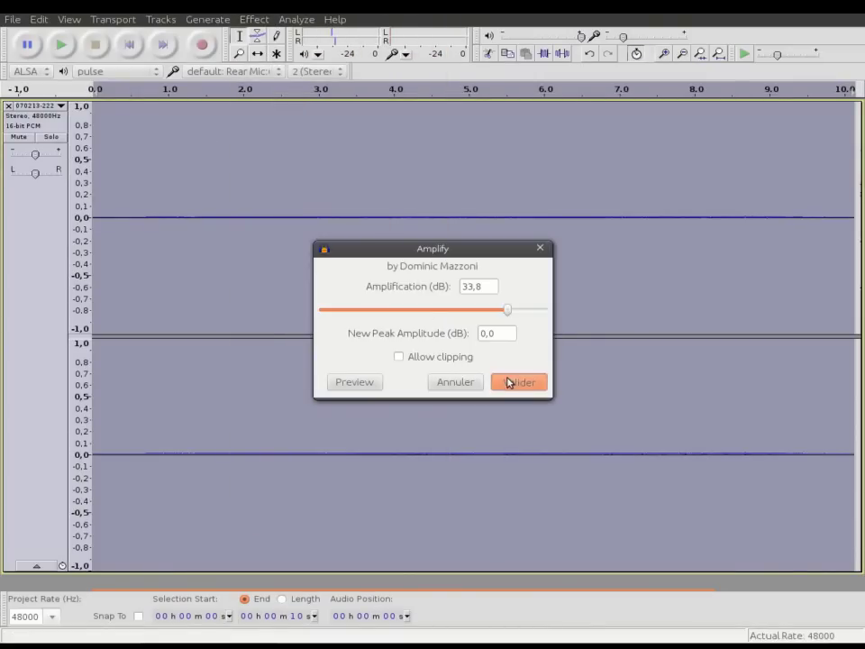
click(506, 382)
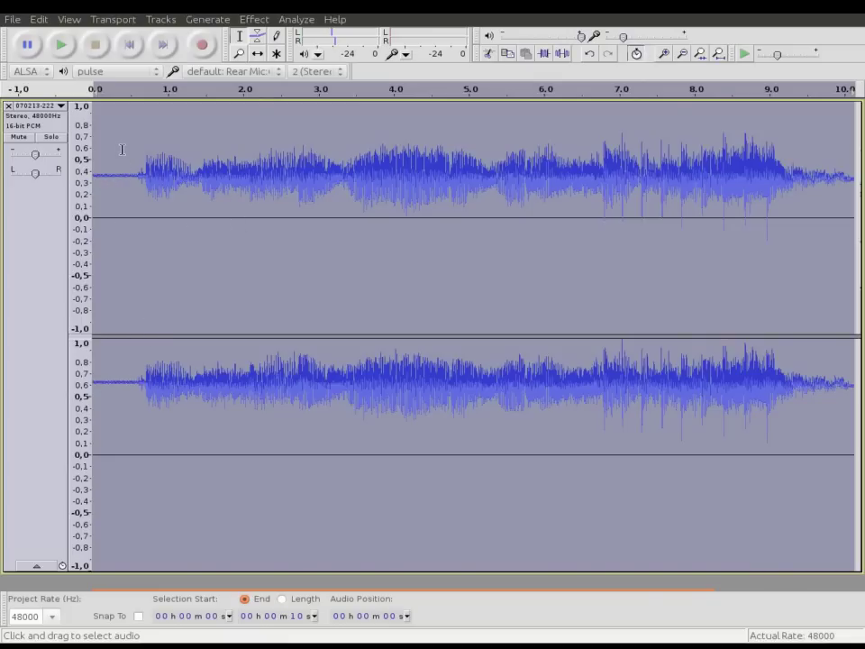
Play back the amplified recording and undo the amplification.
click(58, 47)
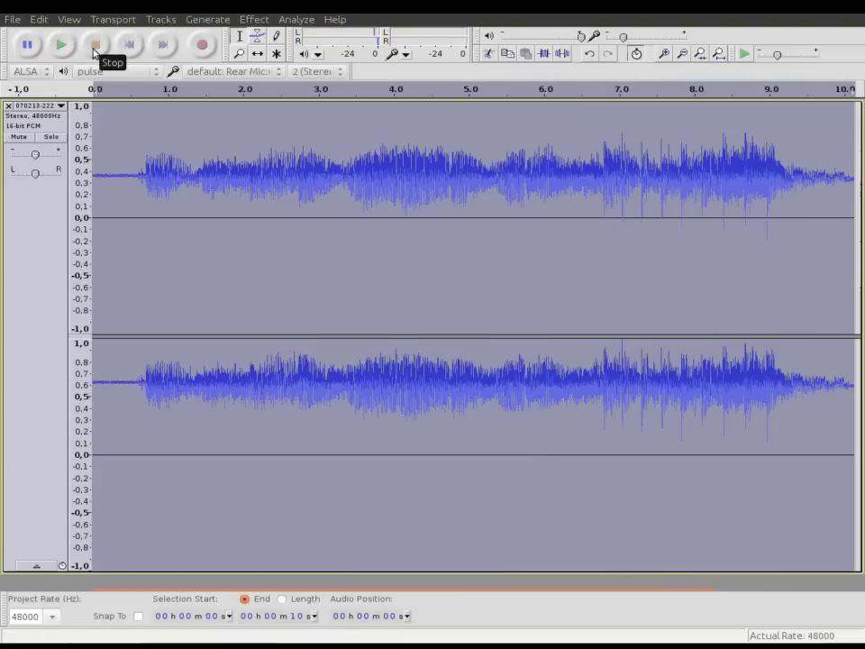
click(40, 19)
click(38, 28)
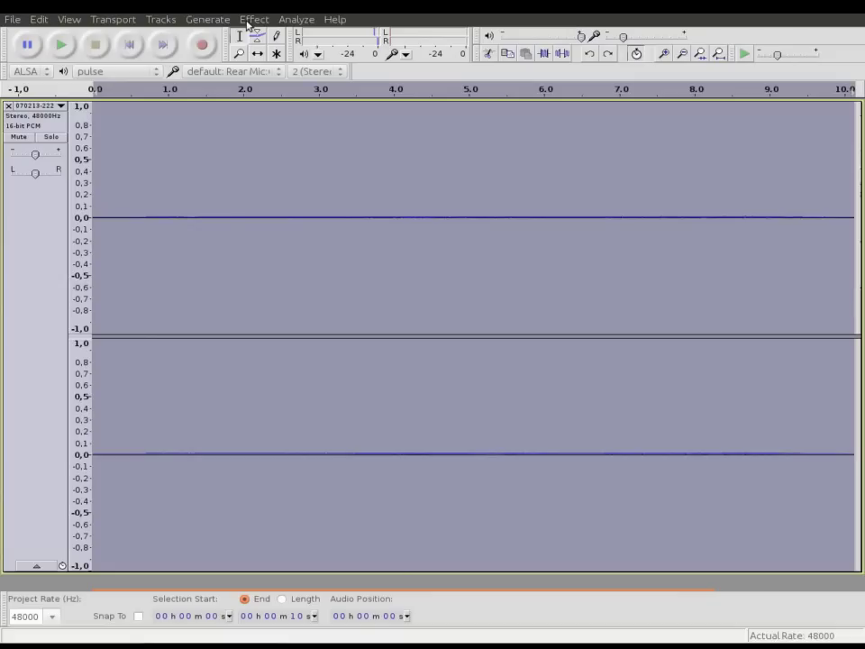
Normalize the entire recording to -1.0 dB with DC offset removal, and play the result.
click(250, 19)
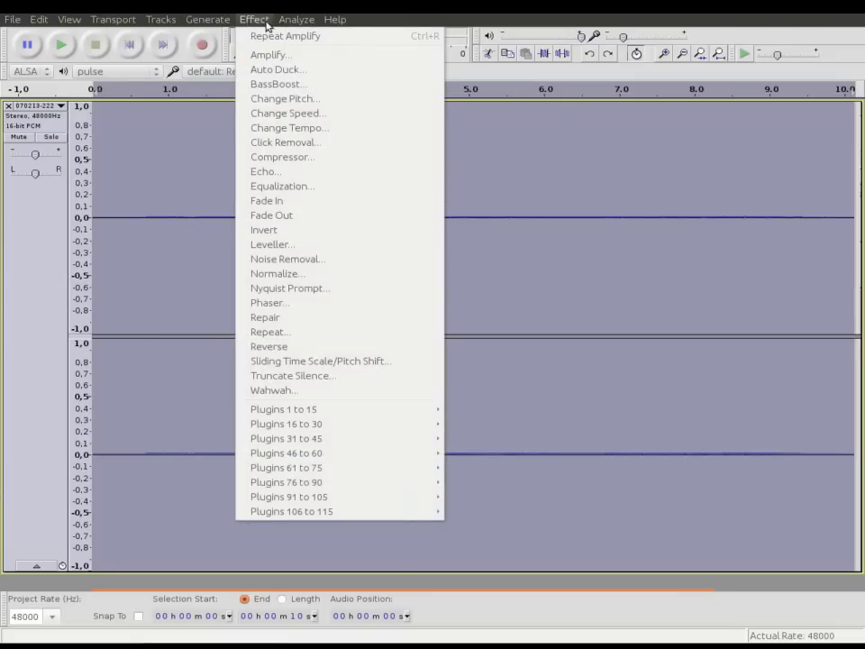
click(298, 274)
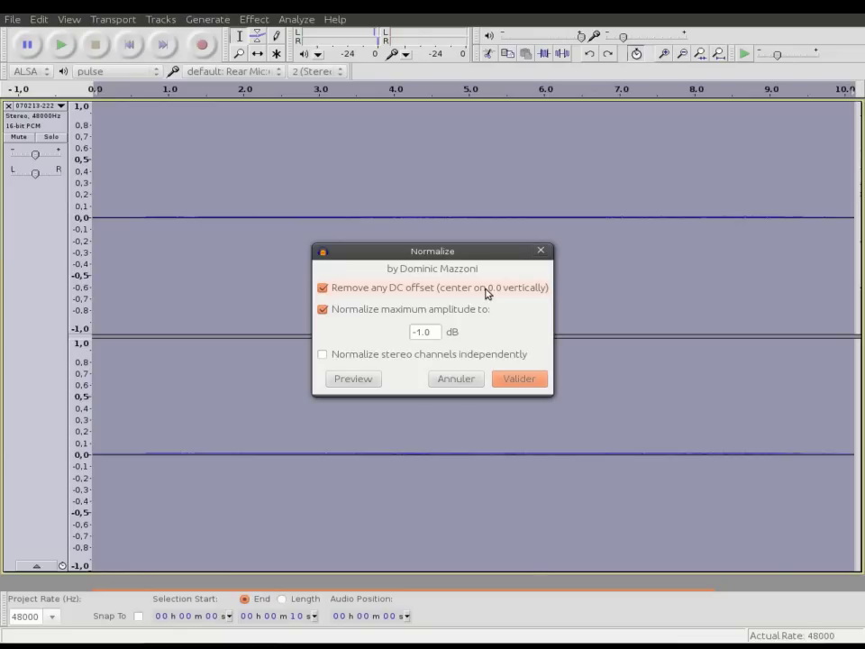
click(544, 382)
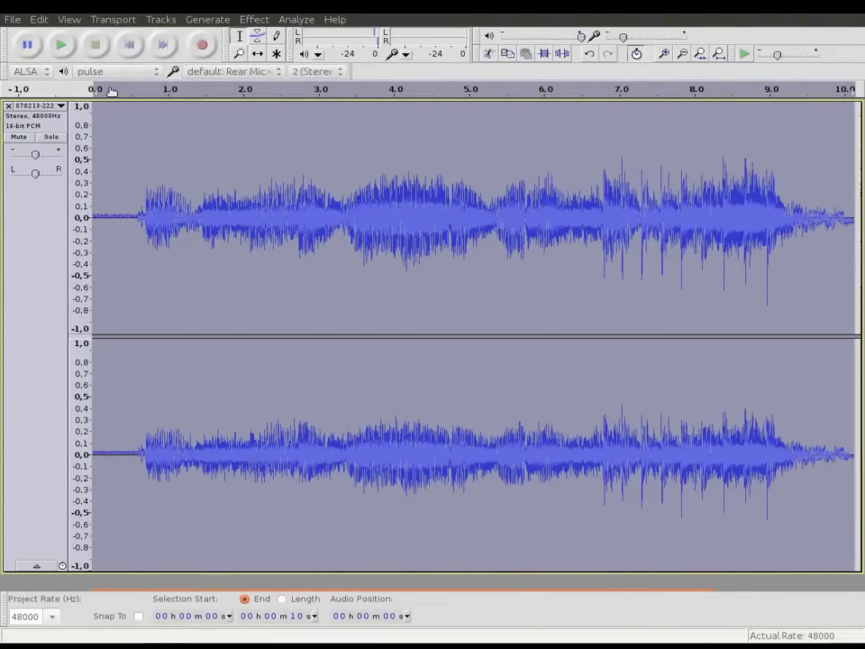
click(61, 44)
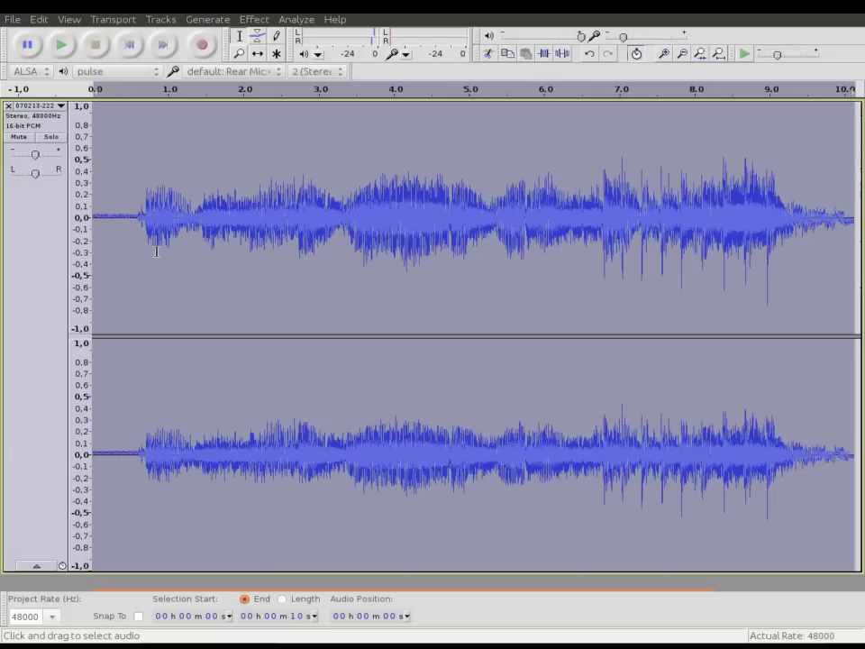
Listen to the speech-free passage from about 0.1 to 0.4 s and capture it as the noise profile.
drag(97, 230, 127, 231)
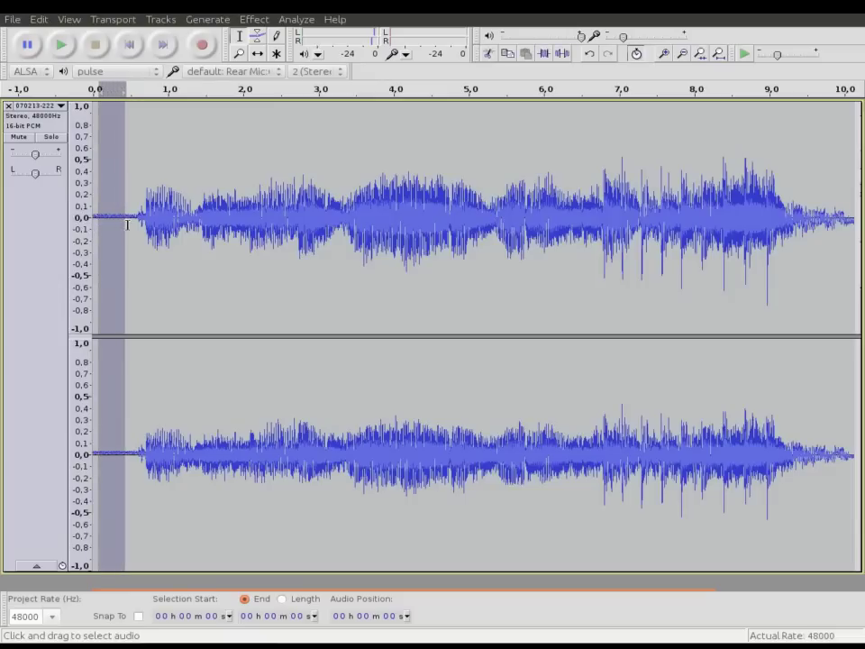
click(62, 44)
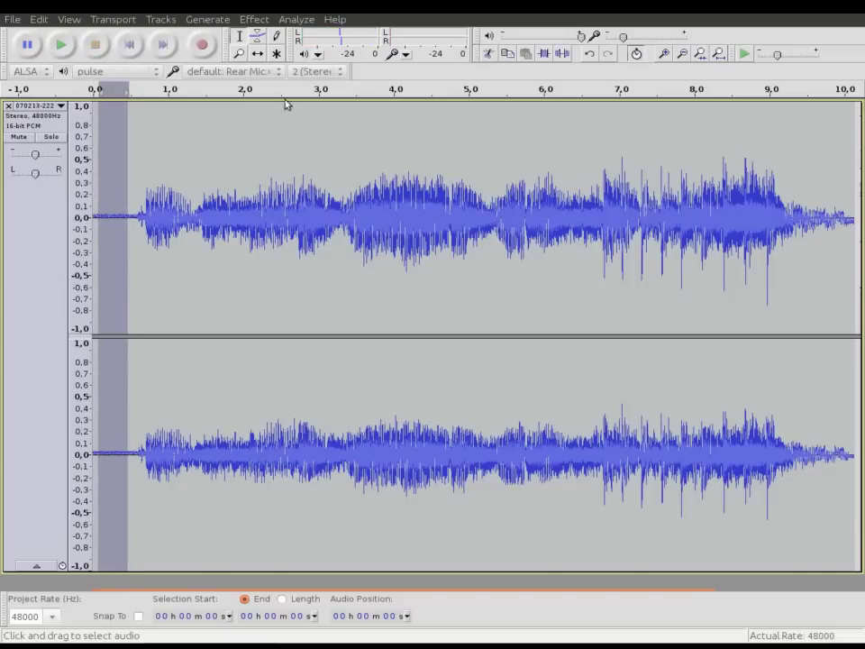
click(254, 19)
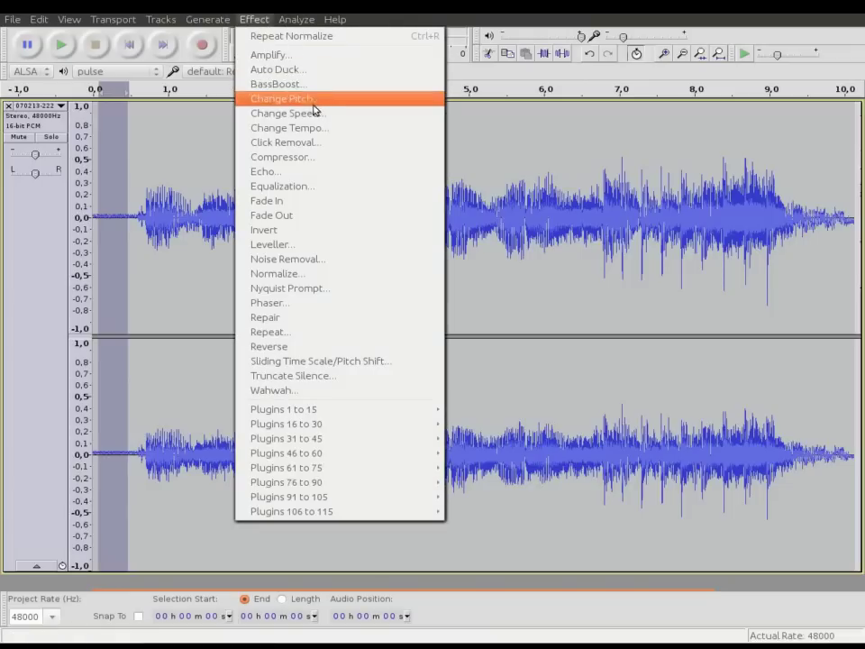
click(303, 259)
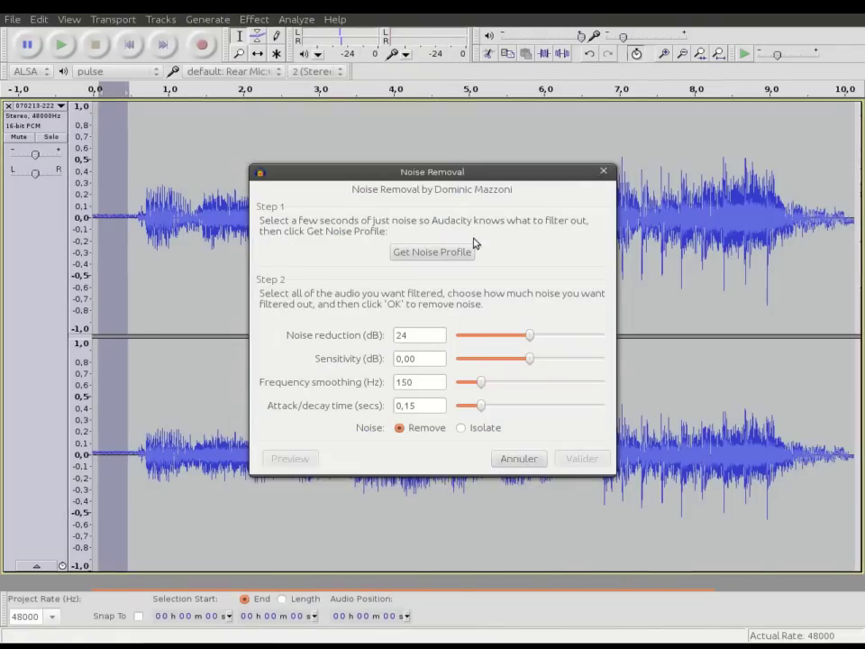
click(448, 254)
Remove noise from the entire recording with 24 dB noise reduction, and play the result.
key(ctrl+a)
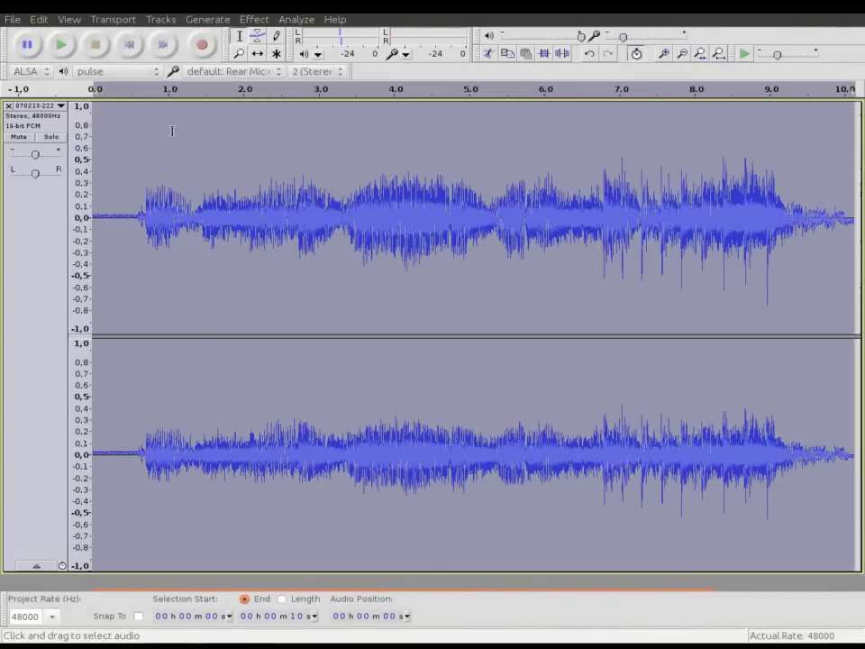
click(256, 19)
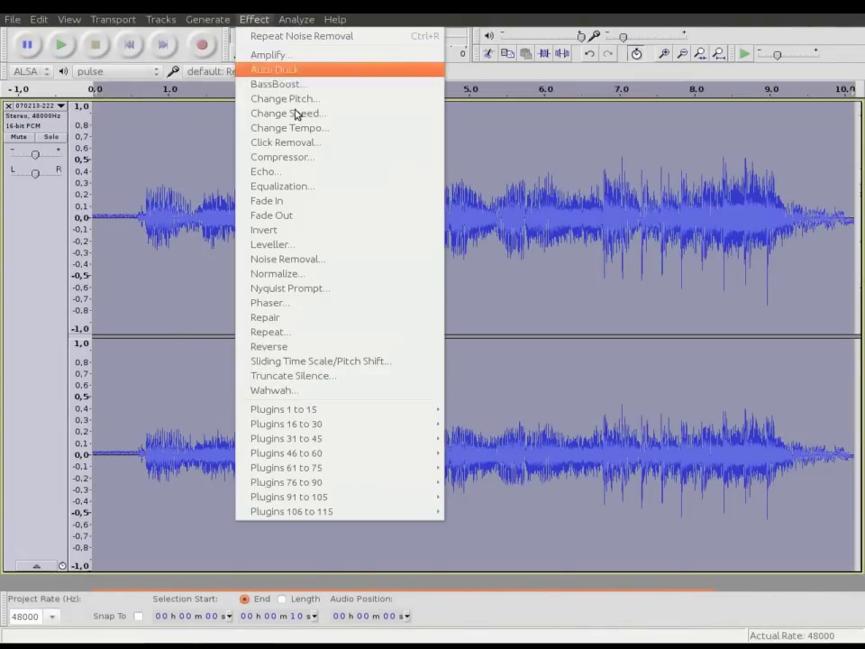
click(311, 258)
click(580, 460)
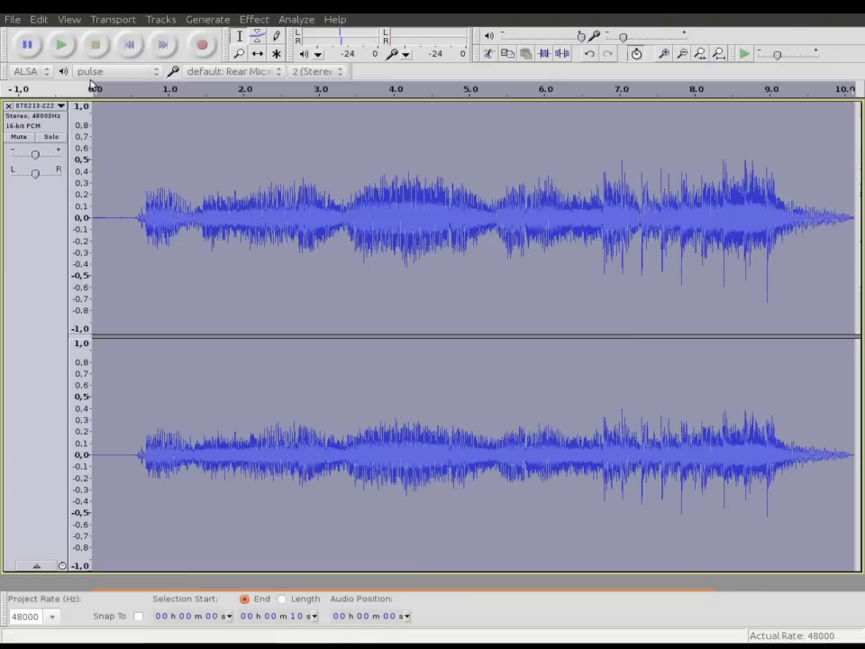
click(72, 51)
Capture a new noise profile from the first 0.5 s or so of the noise-reduced recording.
drag(132, 224, 79, 216)
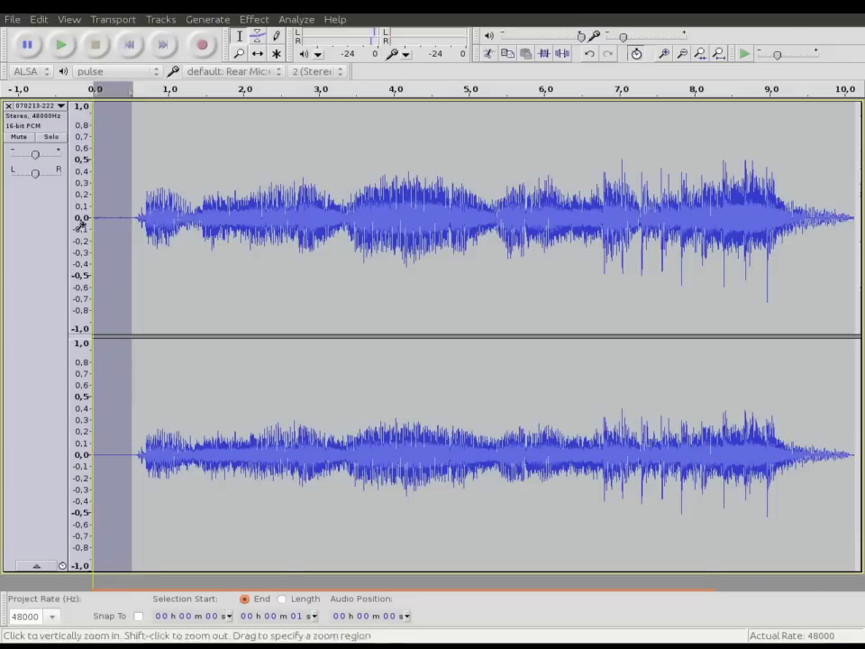
click(253, 19)
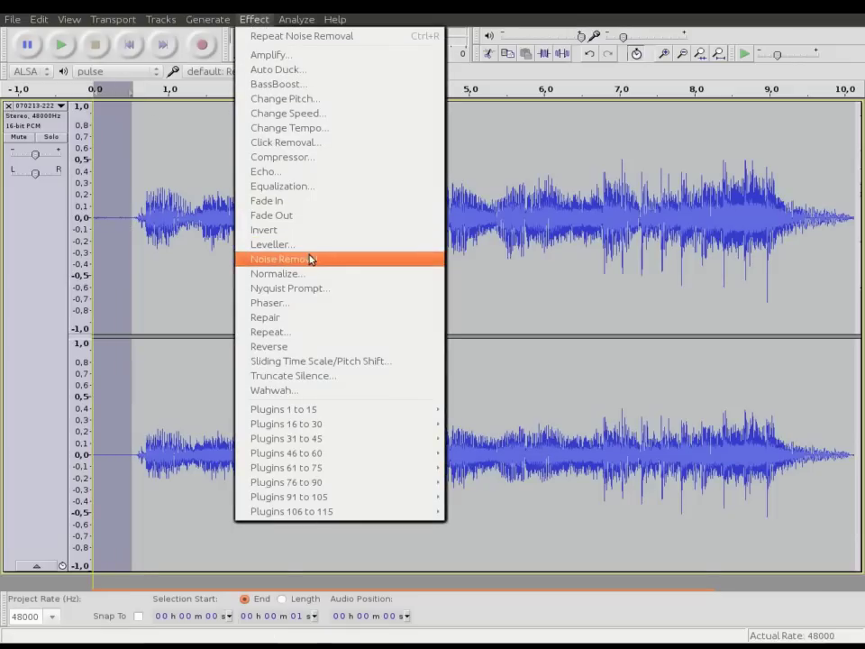
click(300, 261)
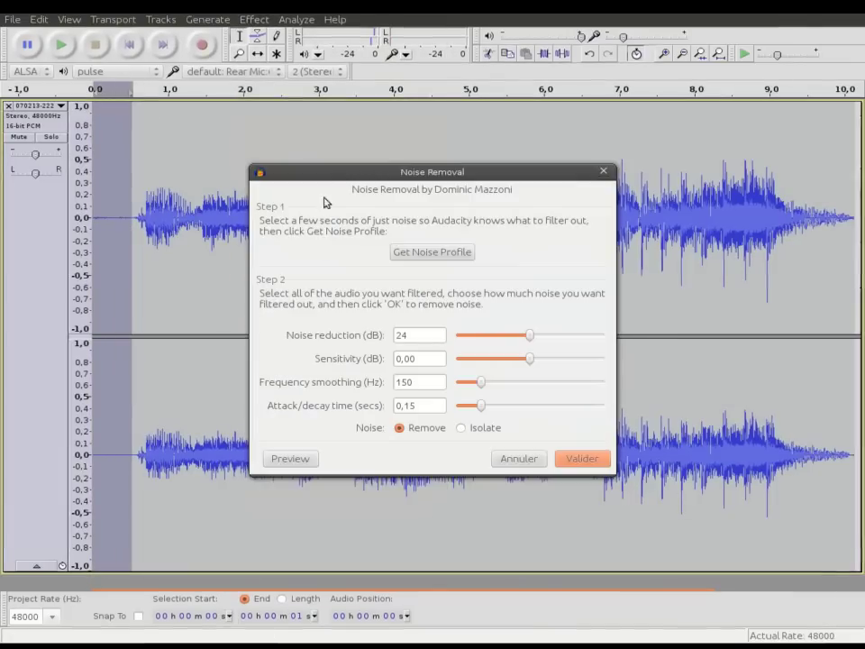
click(415, 249)
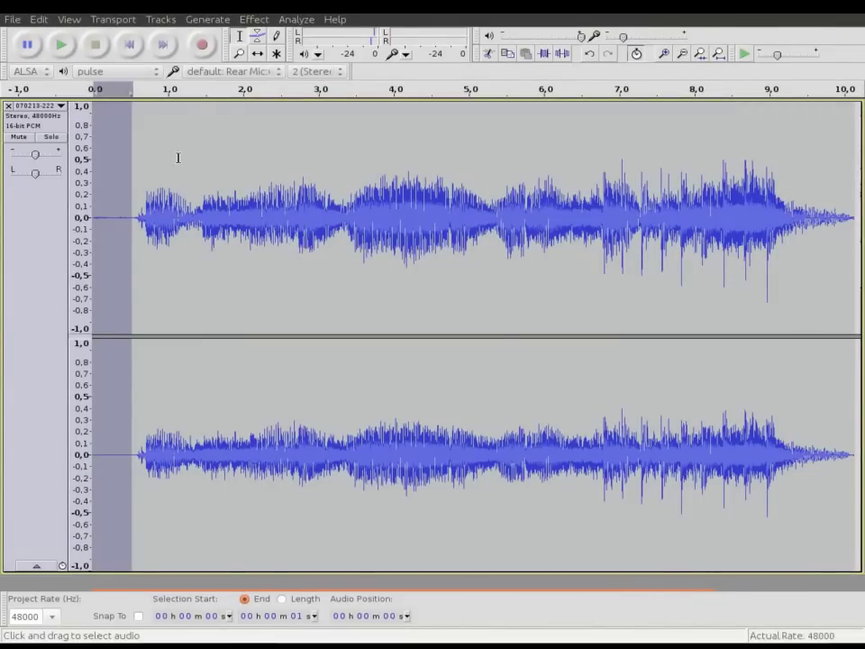
Apply a second 24 dB noise removal pass to the entire recording, and listen to the result.
key(ctrl+a)
click(253, 19)
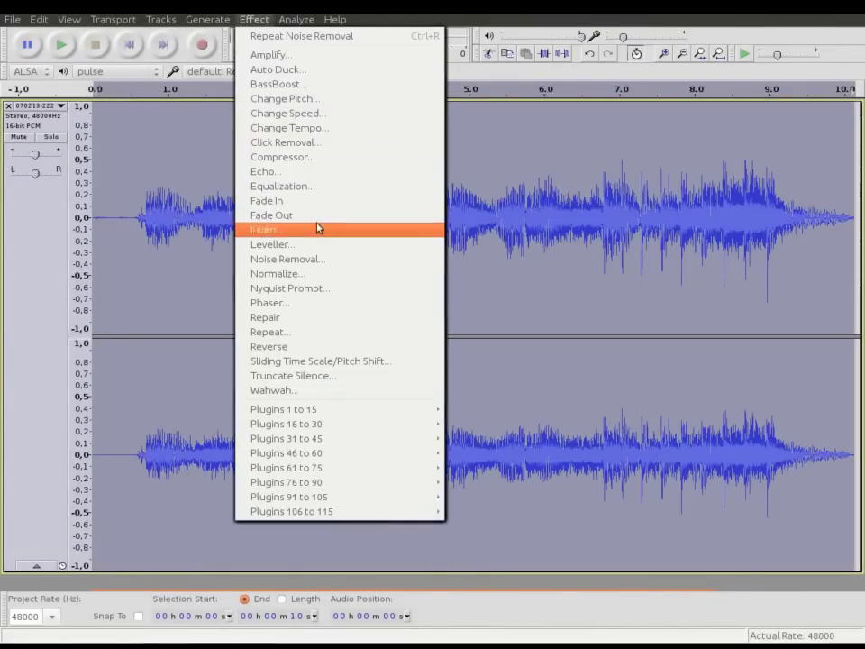
click(315, 260)
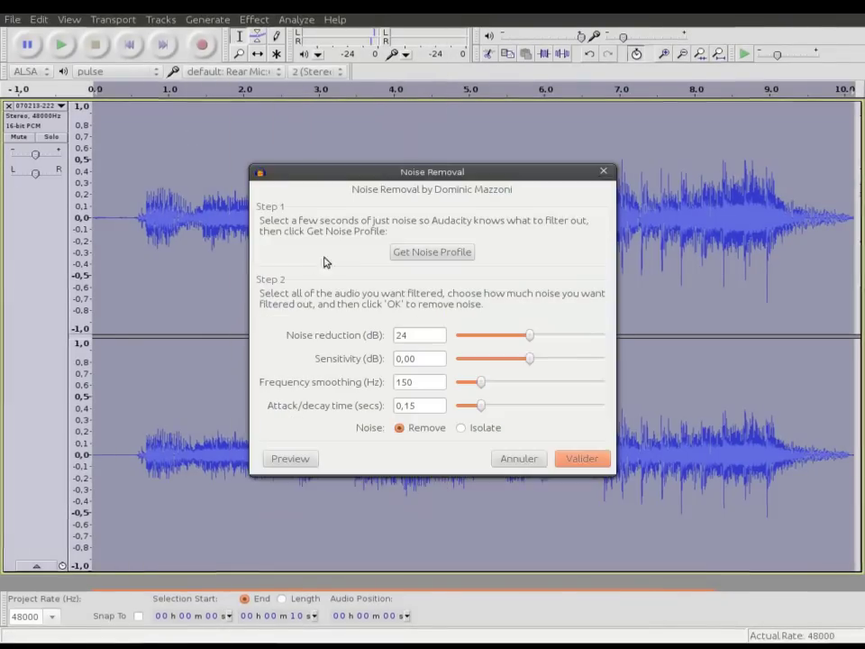
click(577, 458)
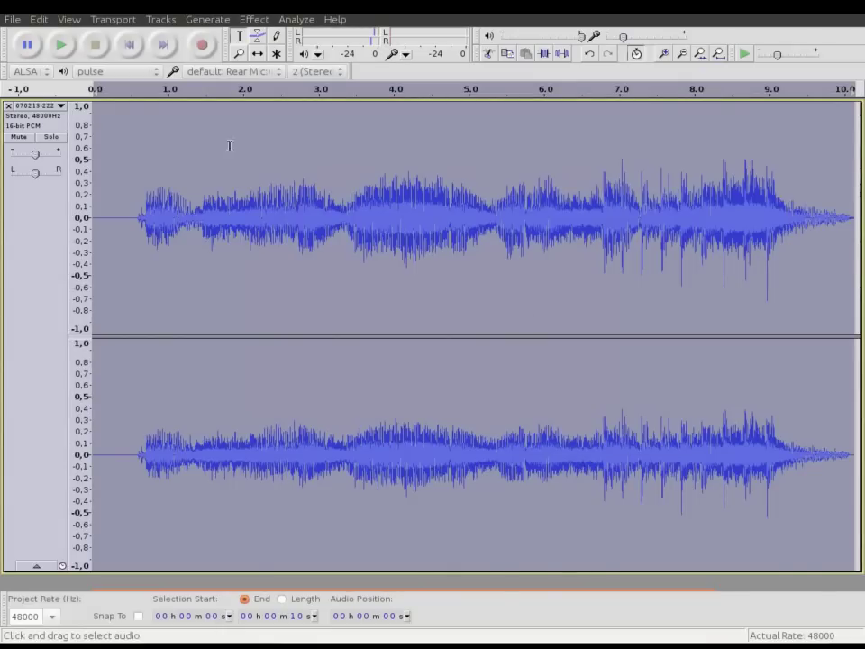
click(61, 45)
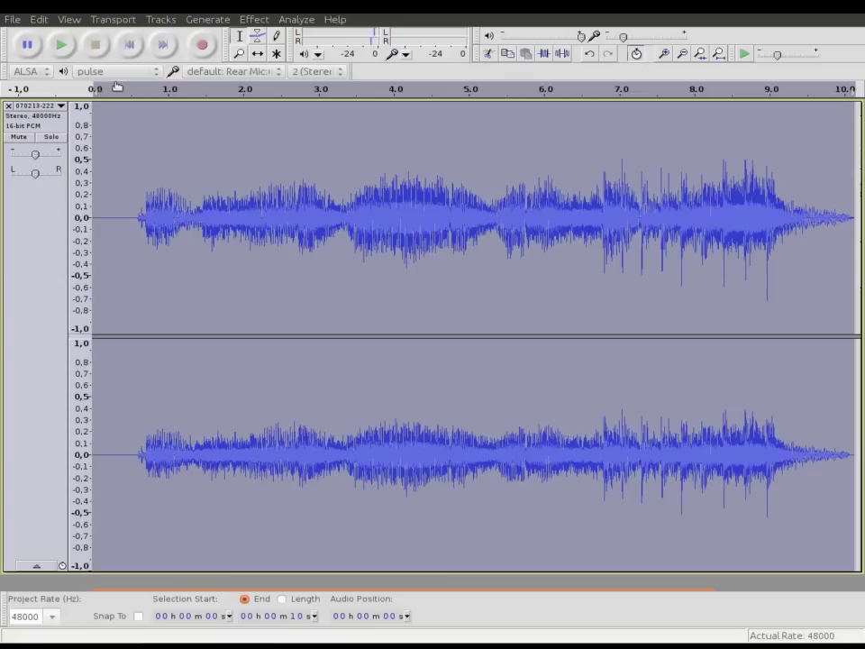
click(66, 51)
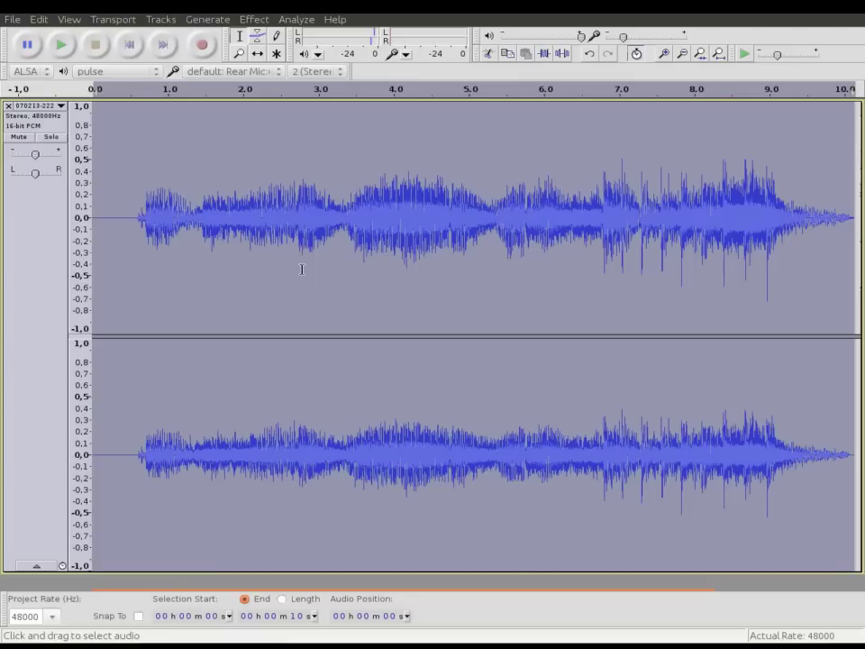
Undo the noise removal passes and the normalization to restore the original recording.
click(39, 19)
click(46, 35)
click(40, 19)
click(45, 36)
click(39, 19)
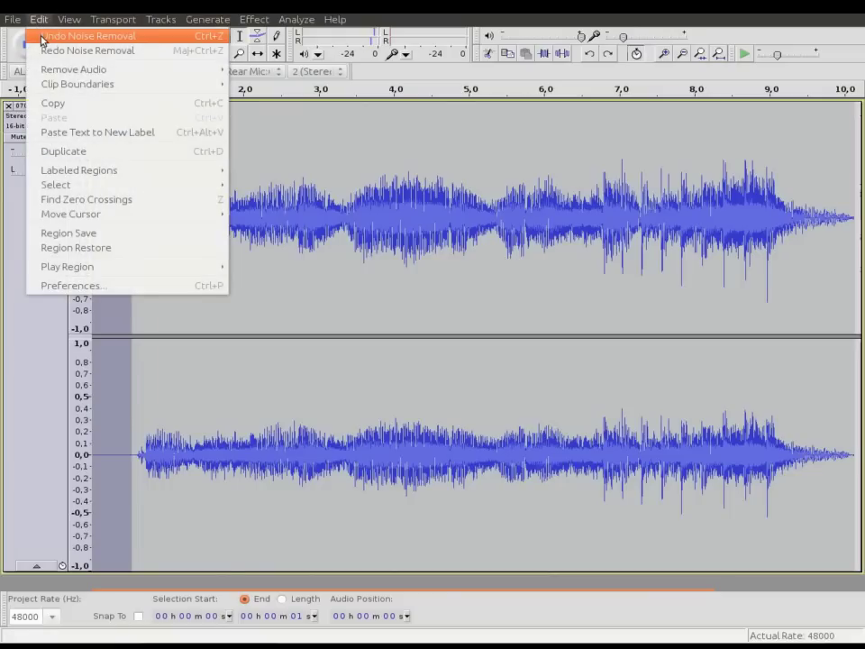
click(45, 36)
click(39, 19)
click(44, 36)
click(39, 19)
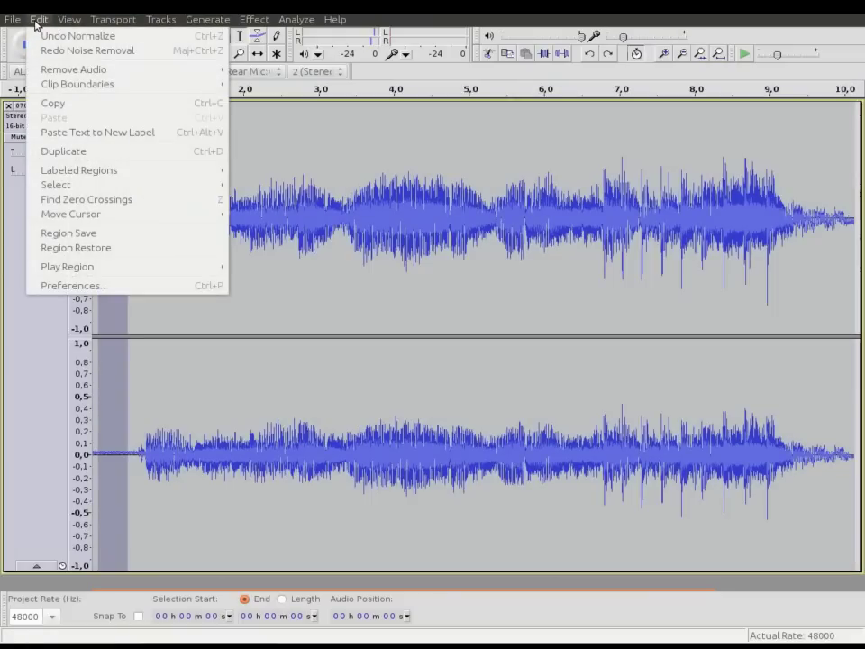
click(43, 36)
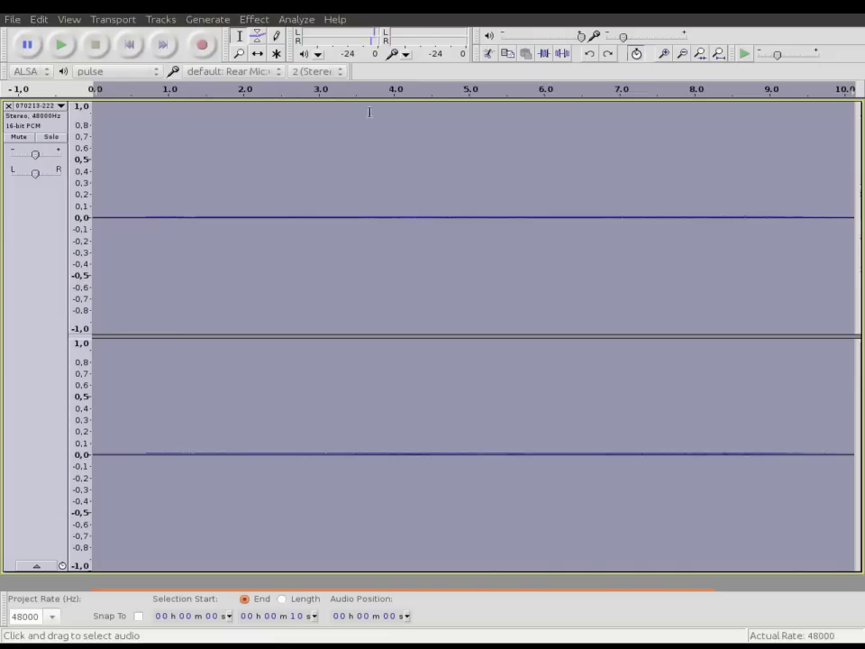
Briefly play the unprocessed recording, and normalize all of it to -1.0 dB with DC offset removal.
click(63, 45)
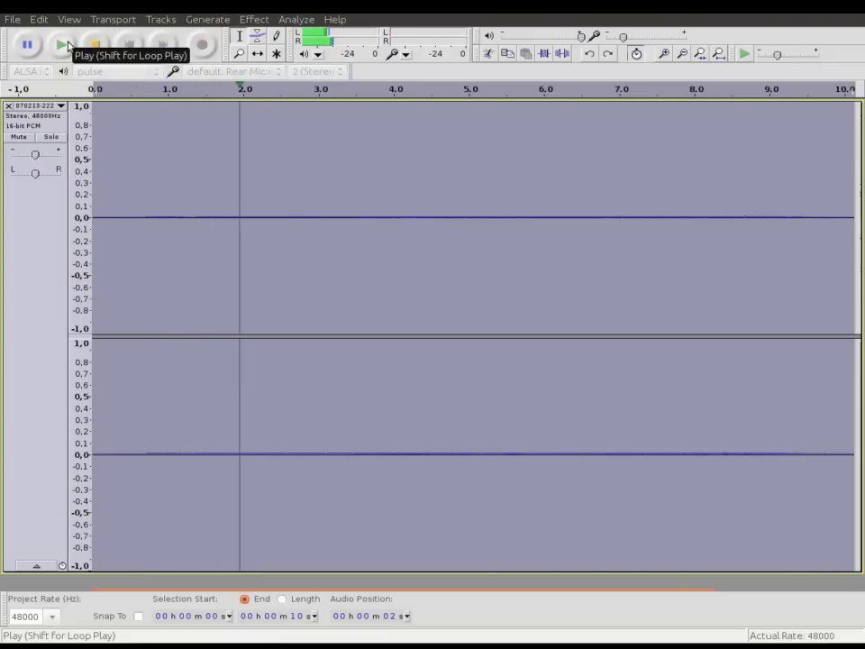
click(134, 47)
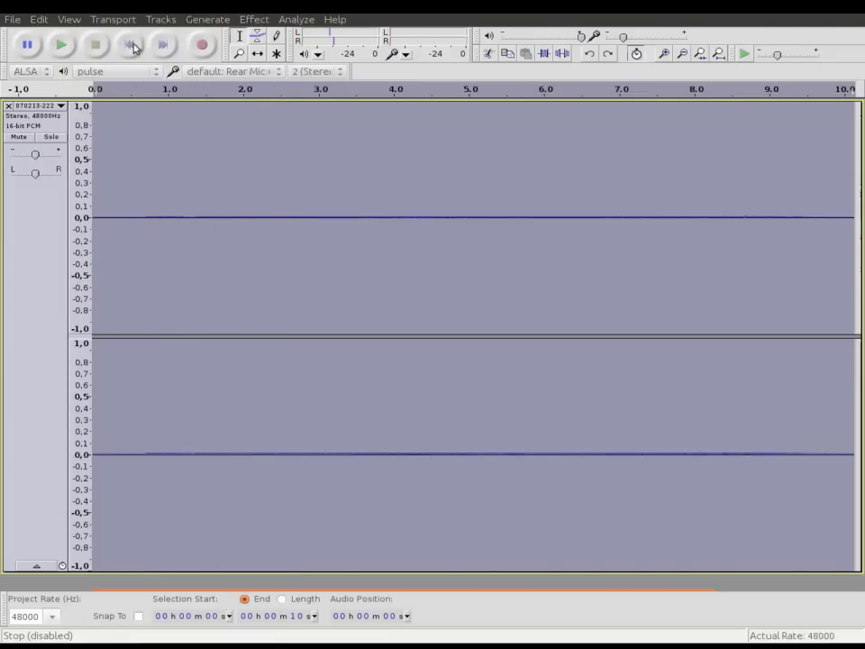
click(257, 20)
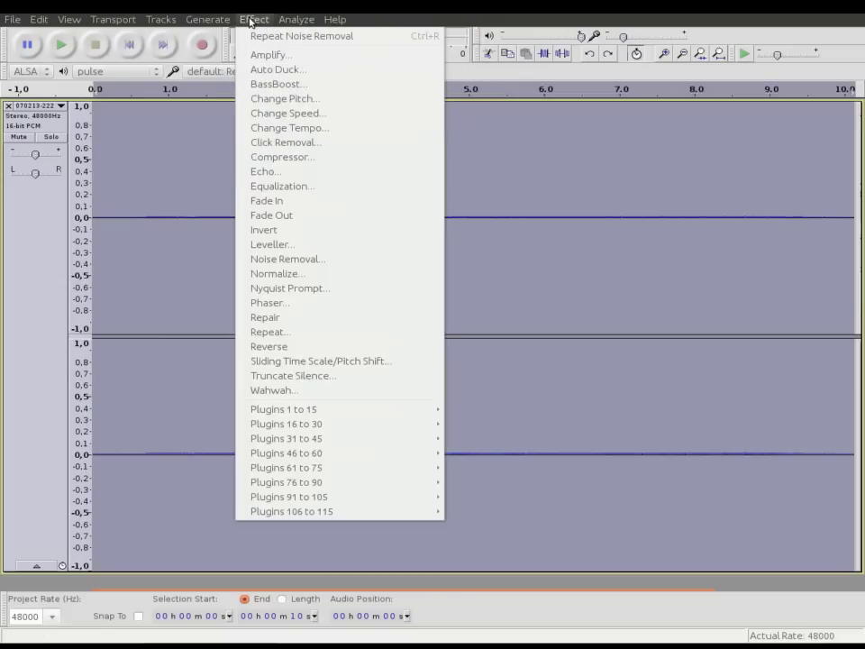
click(300, 274)
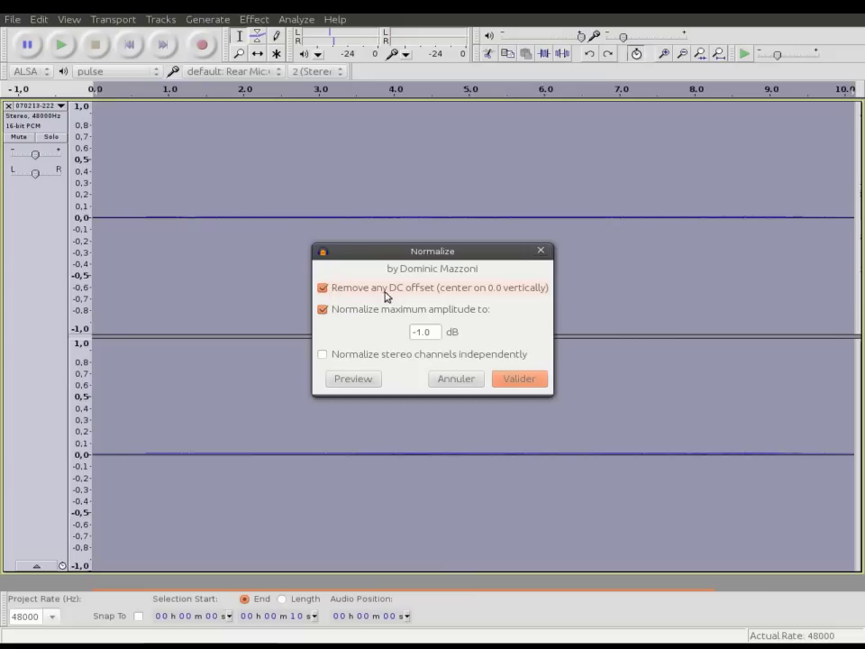
click(535, 382)
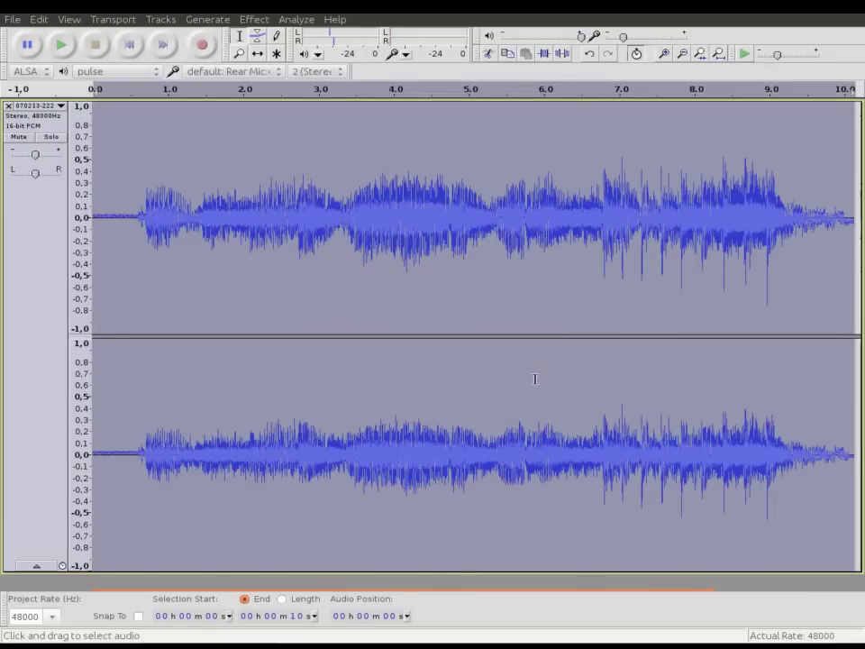
Select the noise-only opening of about 0.5 s in the normalized recording, play it, and capture it as the noise profile.
click(126, 229)
drag(133, 229, 72, 227)
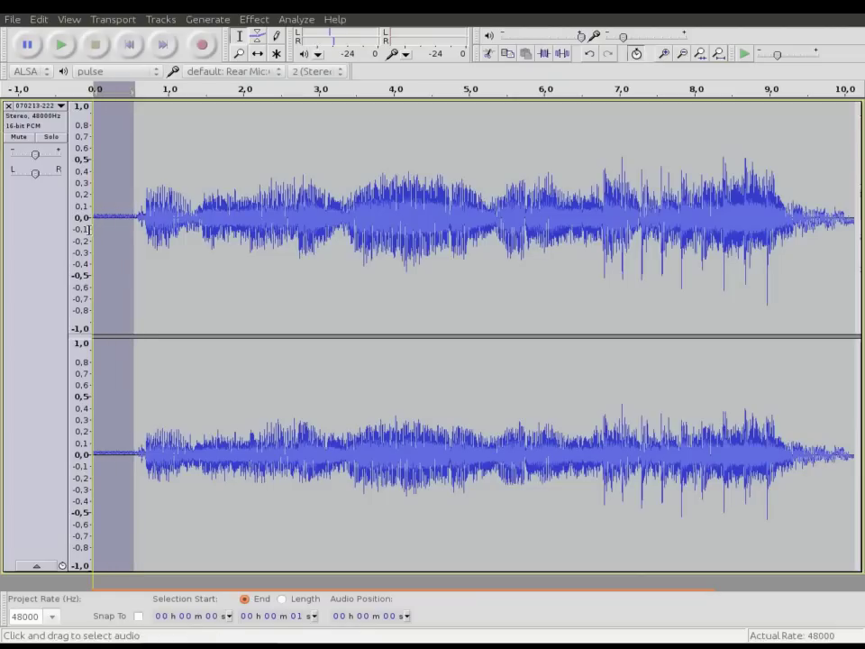
click(254, 19)
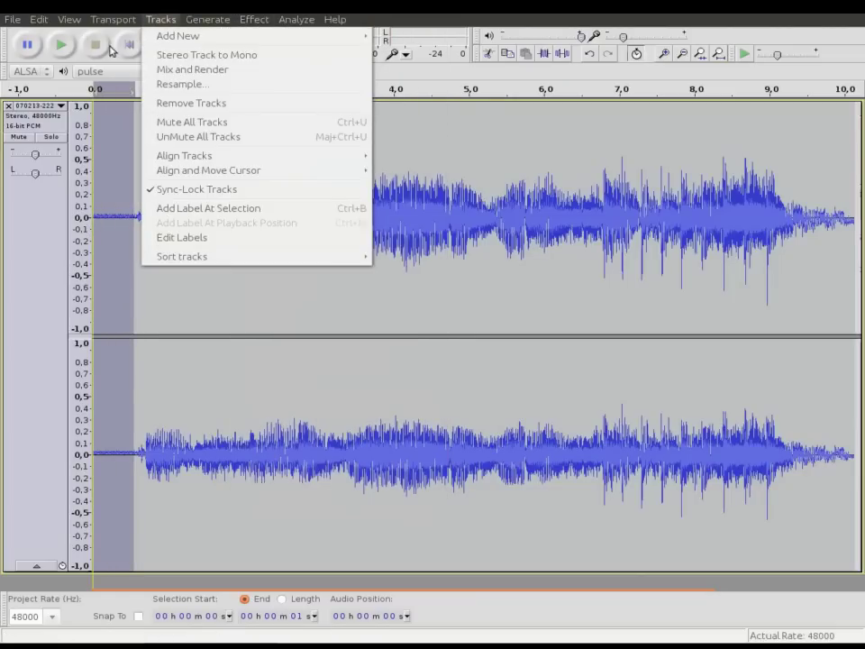
click(66, 51)
click(66, 52)
click(65, 51)
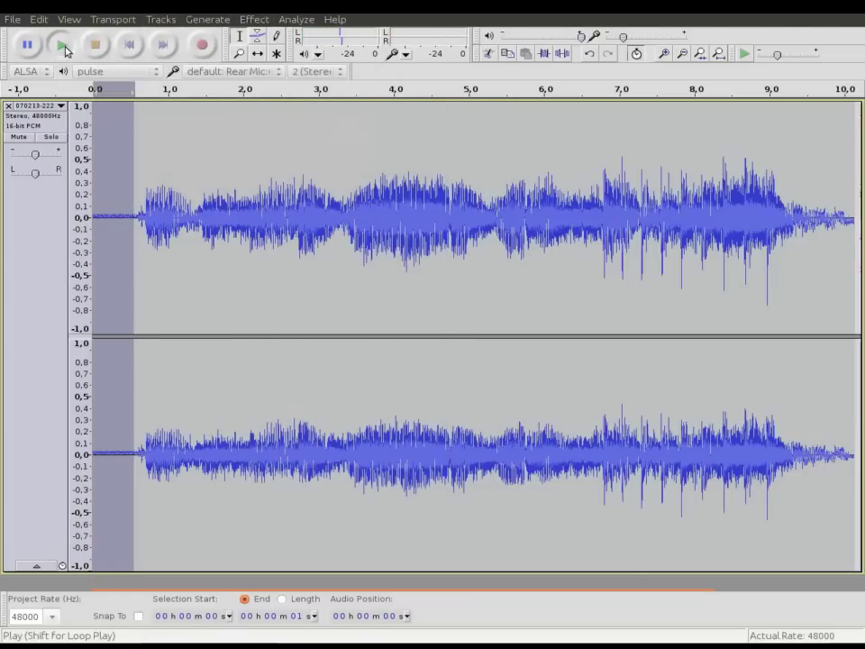
click(254, 19)
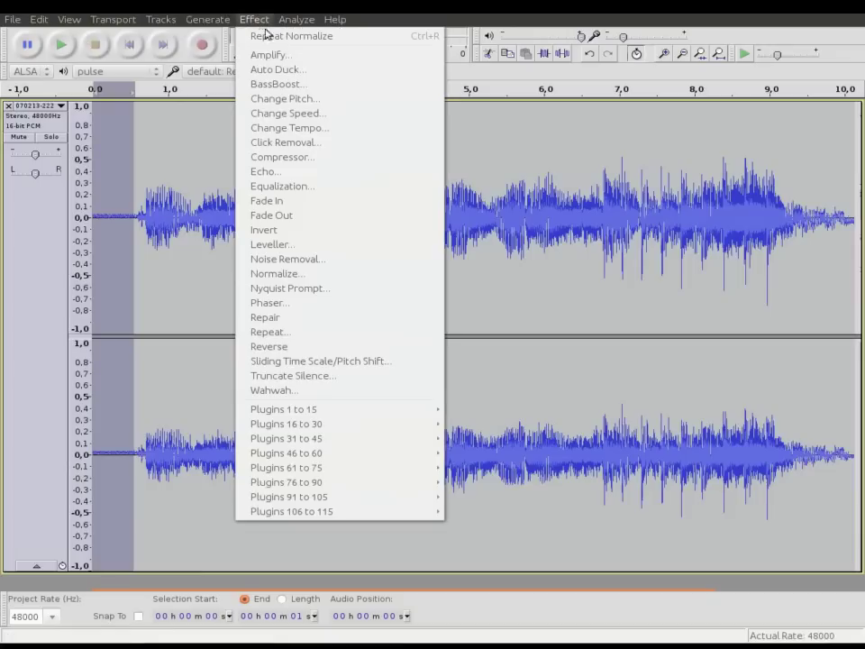
click(303, 259)
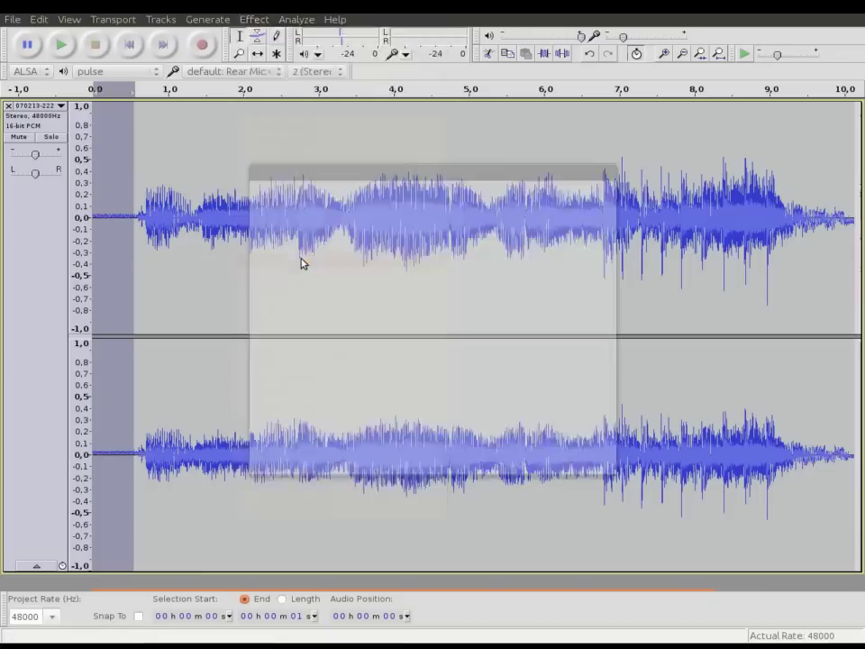
click(419, 251)
Apply noise removal with 24 dB reduction to the entire normalized recording, and play the result.
click(320, 136)
key(ctrl+a)
click(254, 19)
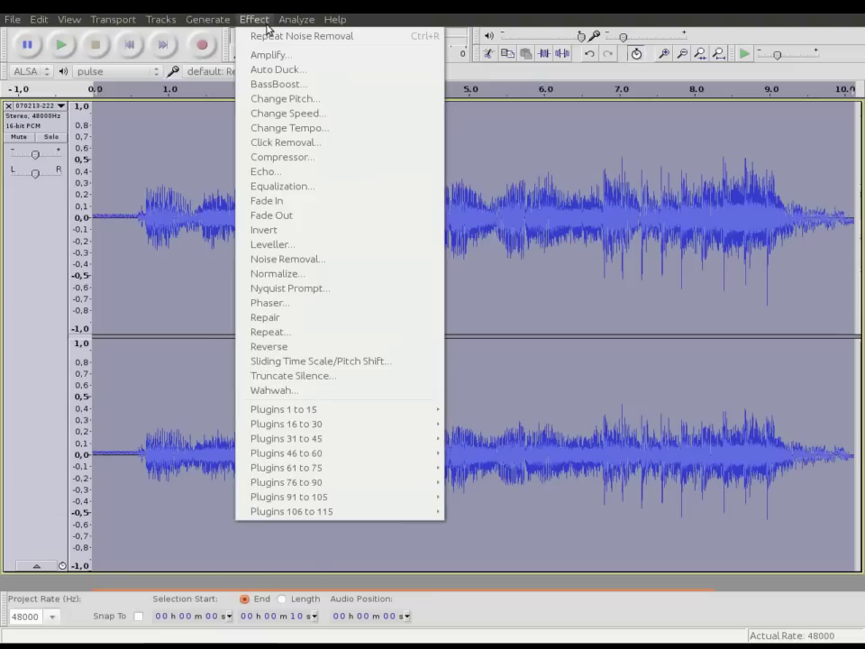
click(311, 259)
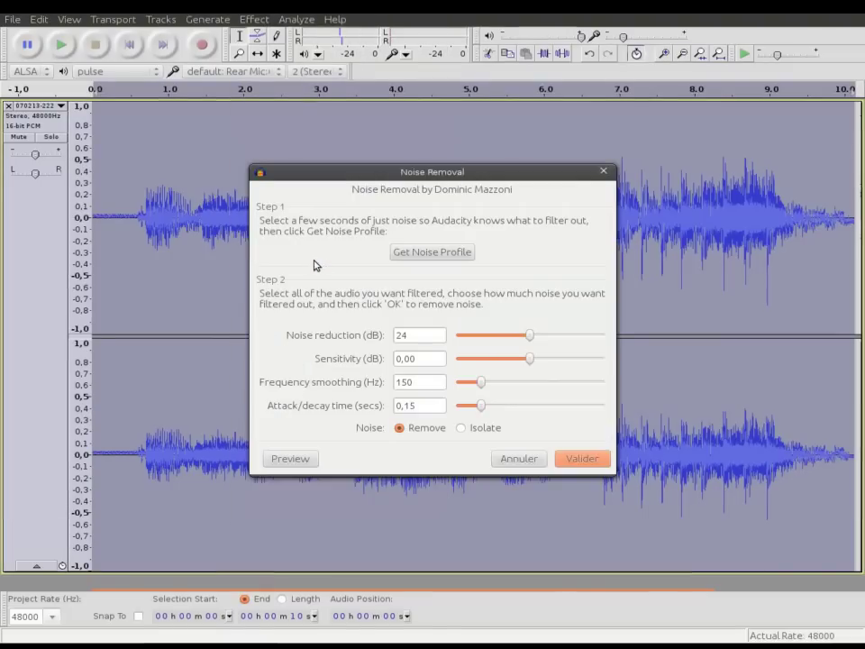
click(576, 460)
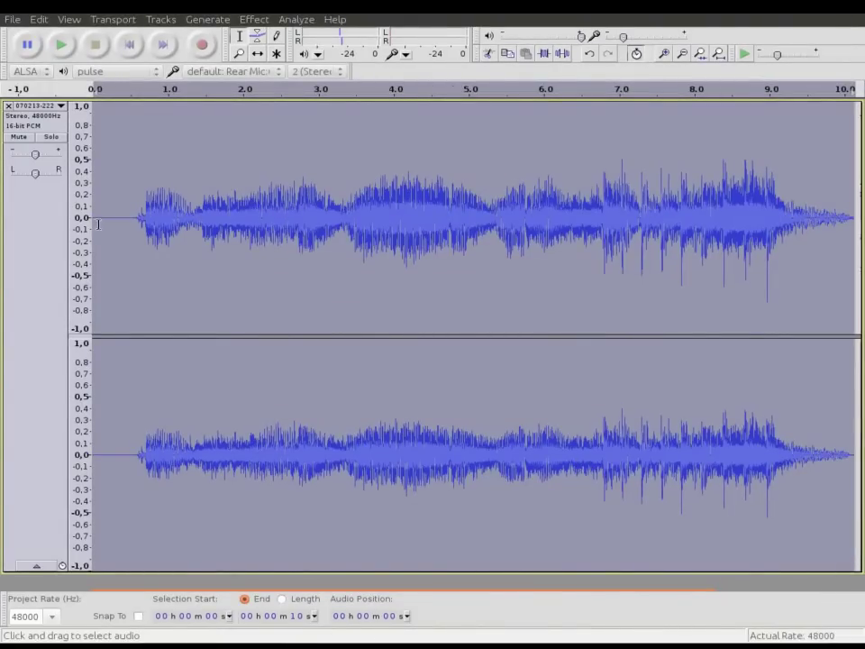
click(68, 50)
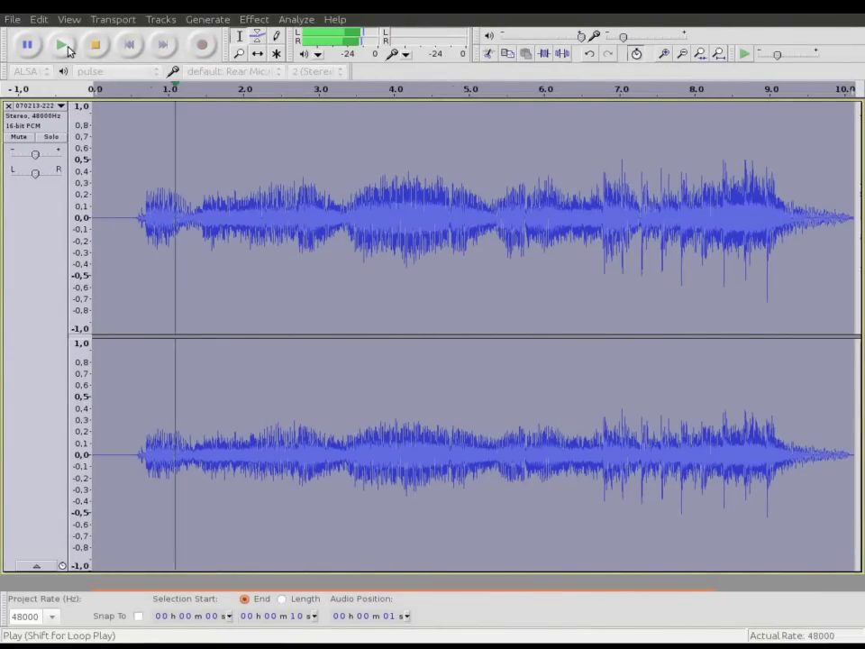